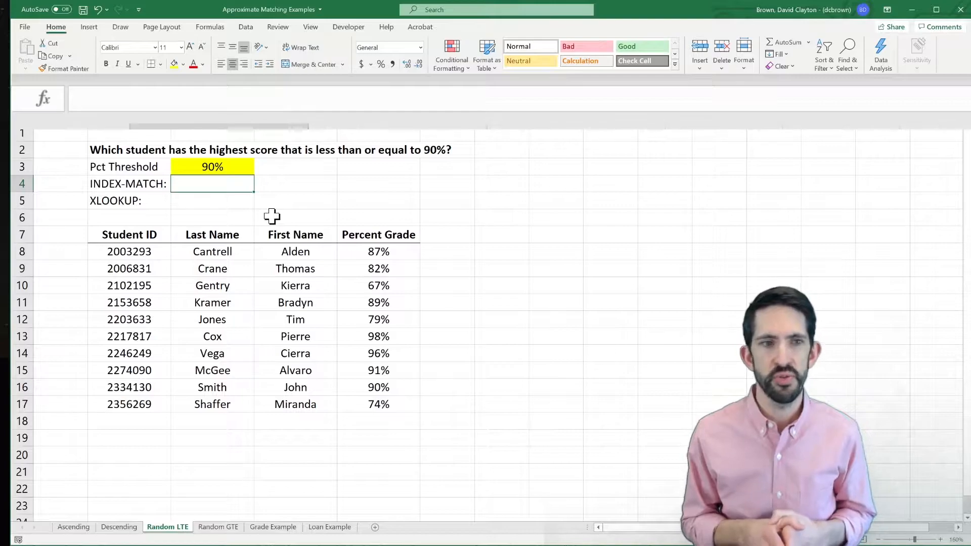
# Start an INDEX formula in C4 with the last names $C$8:$C$17 as its absolute array argument
pyautogui.write('=')
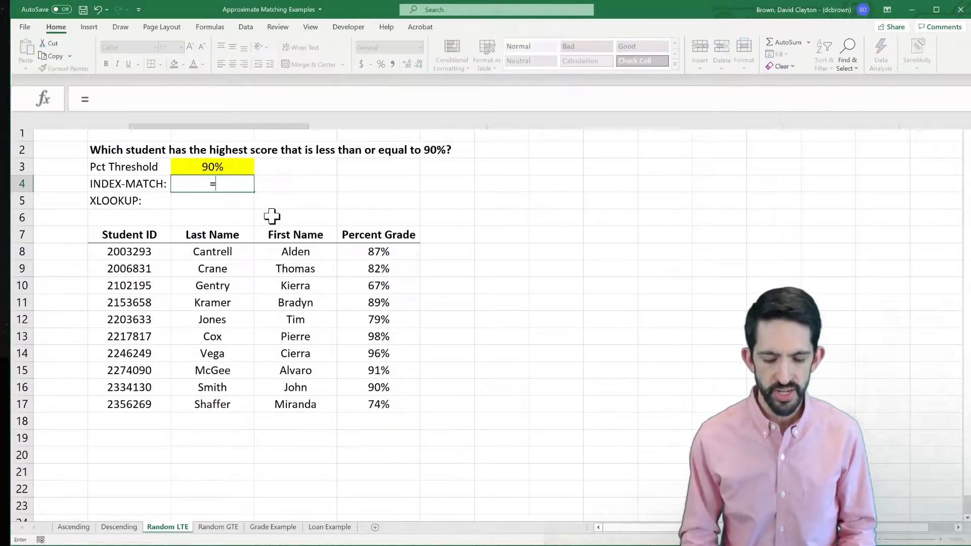
pyautogui.write('index(')
pyautogui.press('Down')
pyautogui.press('Down')
pyautogui.press('Down')
pyautogui.press('Down')
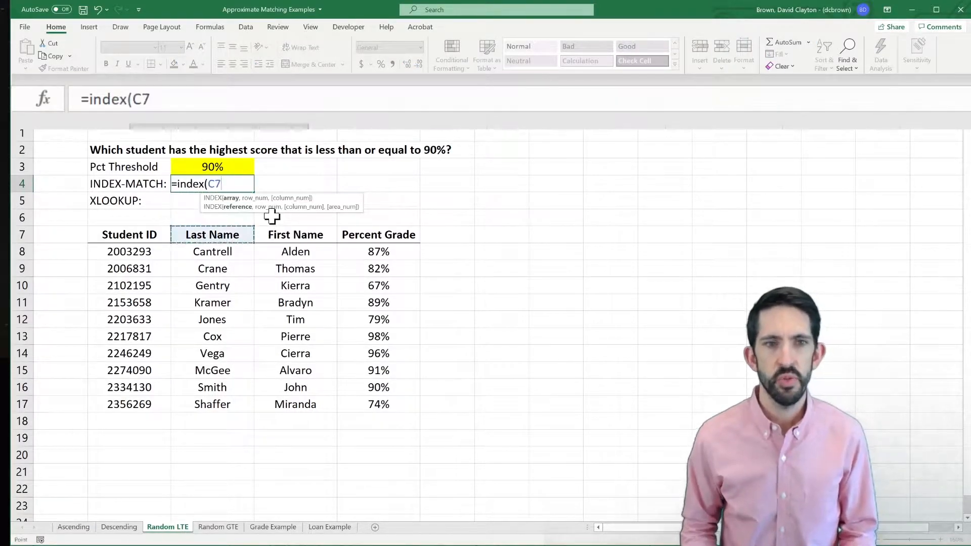
pyautogui.hotkey('ctrl', 'shift', 'Down')
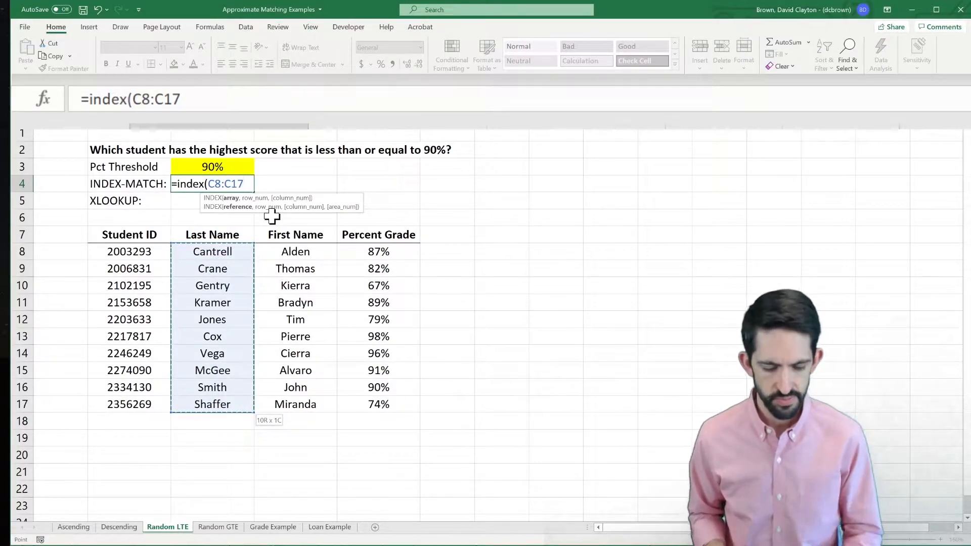
pyautogui.press('F4')
pyautogui.write(',')
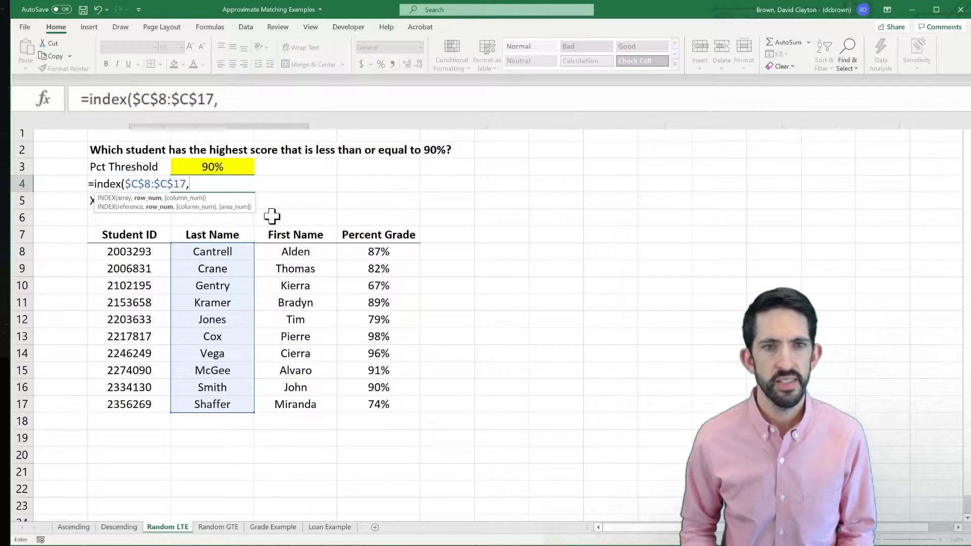
# Nest a MATCH function as the row argument, with the threshold $C$3 as its lookup value
pyautogui.write('match(')
pyautogui.press('Up')
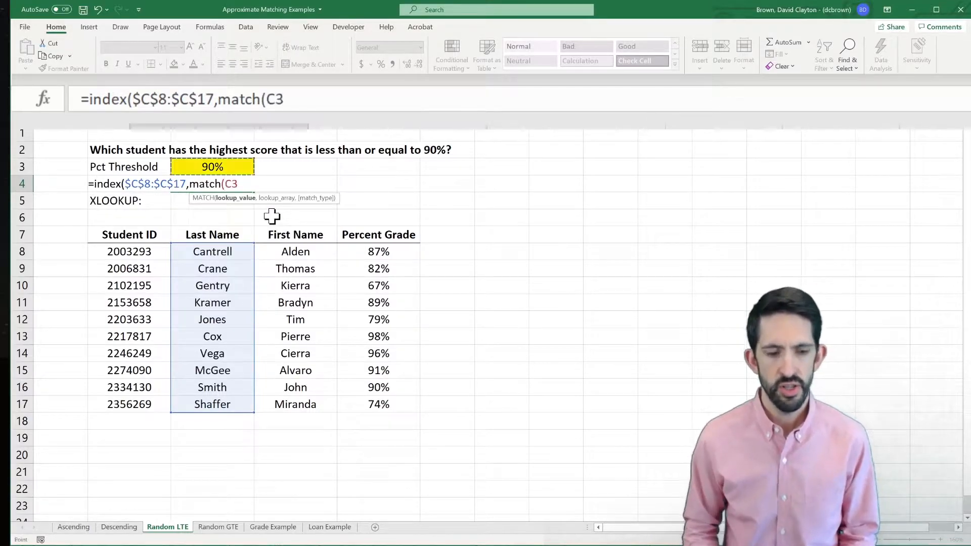
pyautogui.press('F4')
pyautogui.write(',')
# Set the MATCH lookup array to the grades $E$8:$E$17 with match type 1, and enter the completed formula
pyautogui.press('Down')
pyautogui.press('Right')
pyautogui.press('Right')
pyautogui.press('Down')
pyautogui.press('Down')
pyautogui.press('Down')
pyautogui.hotkey('ctrl', 'shift', 'Down')
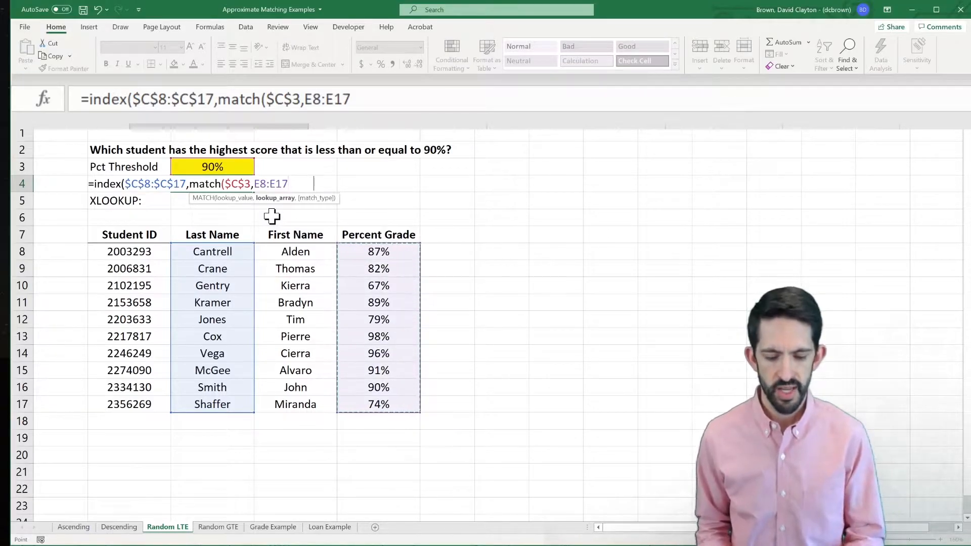
pyautogui.press('F4')
pyautogui.write(',1')
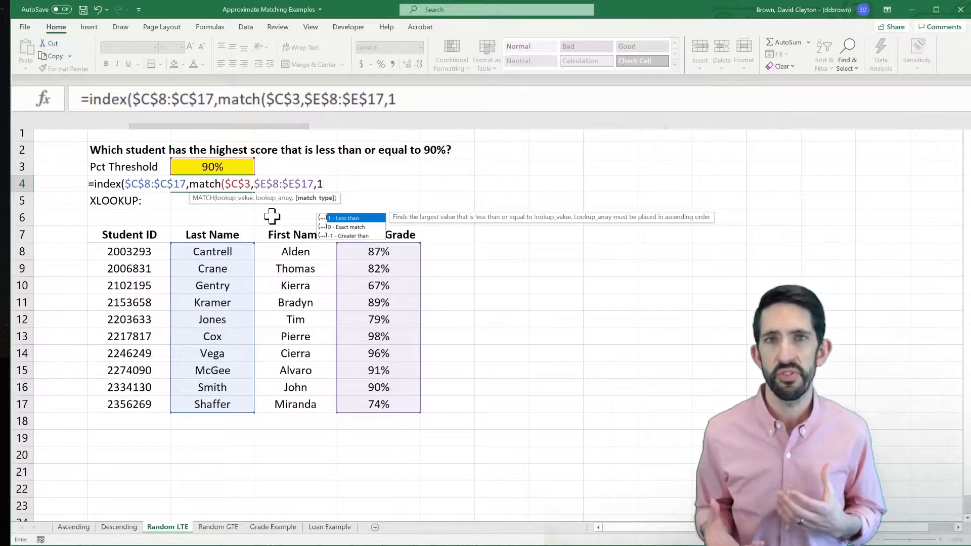
pyautogui.write('))')
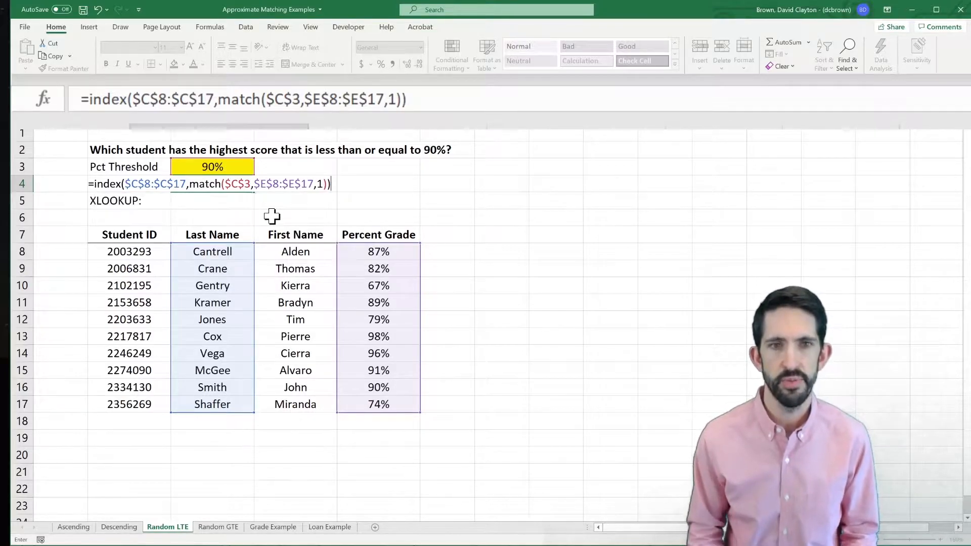
pyautogui.press('Return')
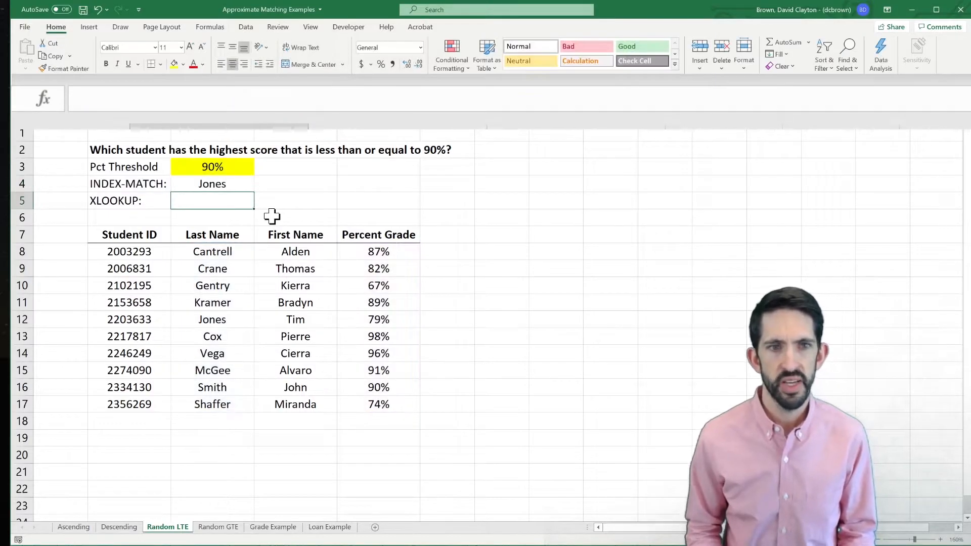
# Compare the student returned by INDEX-MATCH with the grades in E8, E9 and E11 and the record in row 16
pyautogui.press('Up')
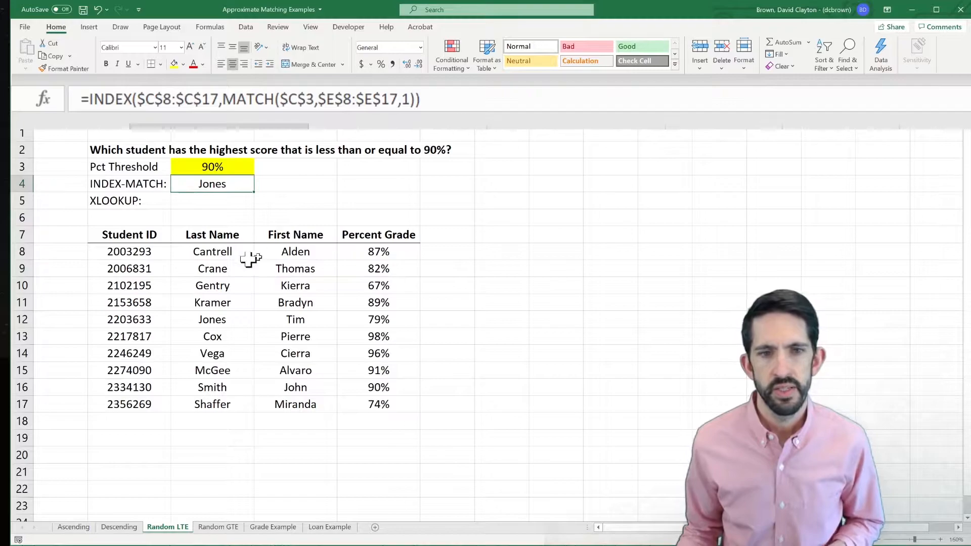
pyautogui.moveTo(227, 319); pyautogui.dragTo(382, 319)
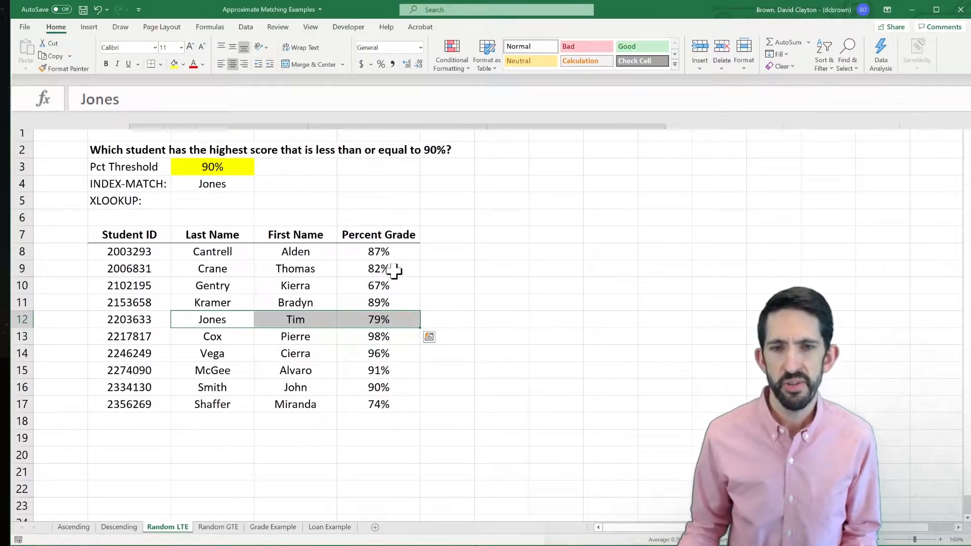
pyautogui.click(398, 252)
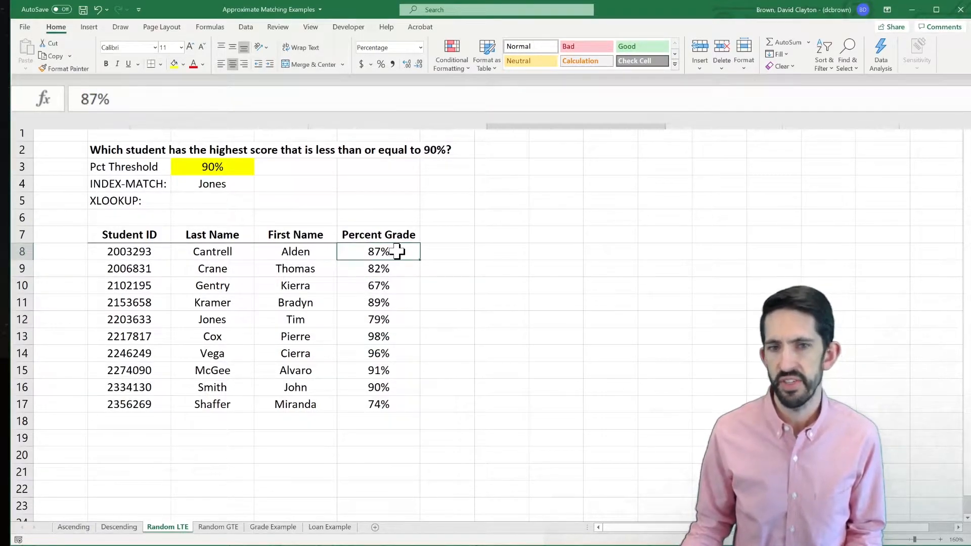
pyautogui.click(399, 267)
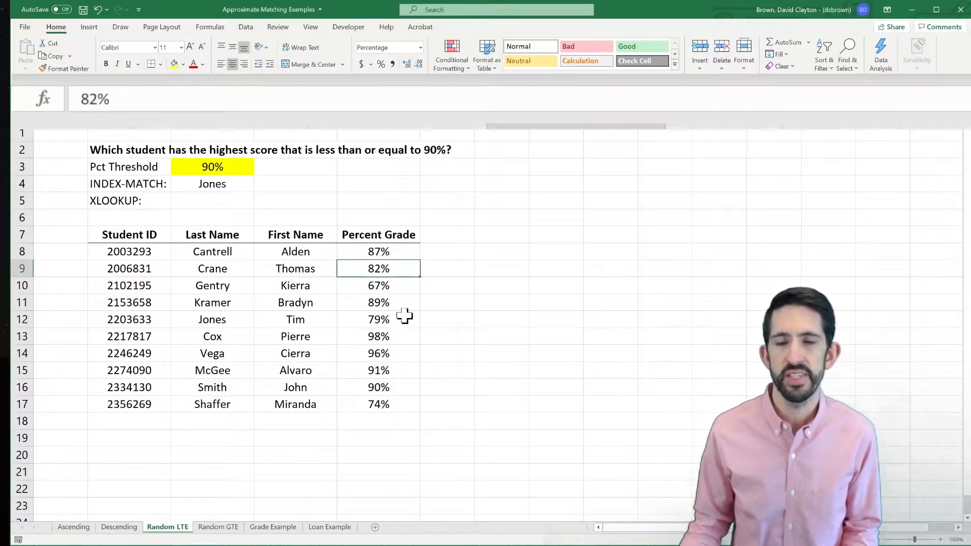
pyautogui.click(397, 303)
pyautogui.click(398, 386)
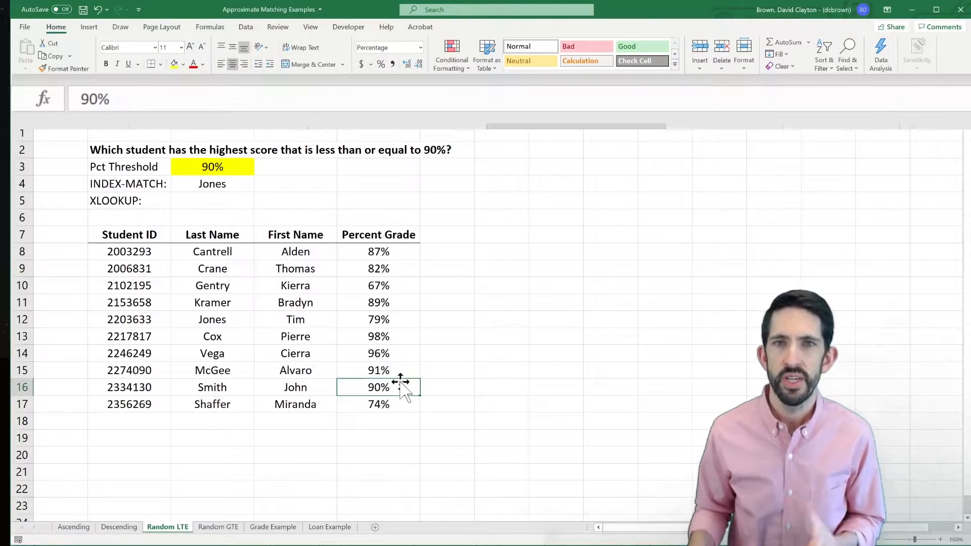
pyautogui.hotkey('shift', 'Left')
pyautogui.hotkey('shift', 'Left')
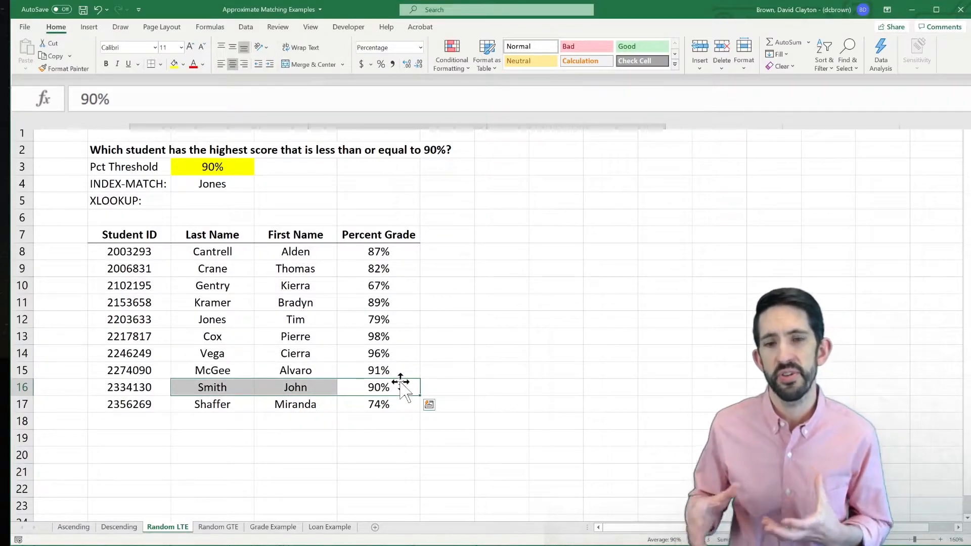
# Examine the records from row 16 up to row 12 and on to the Percent Grade header
pyautogui.press('Up')
pyautogui.press('Up')
pyautogui.press('Up')
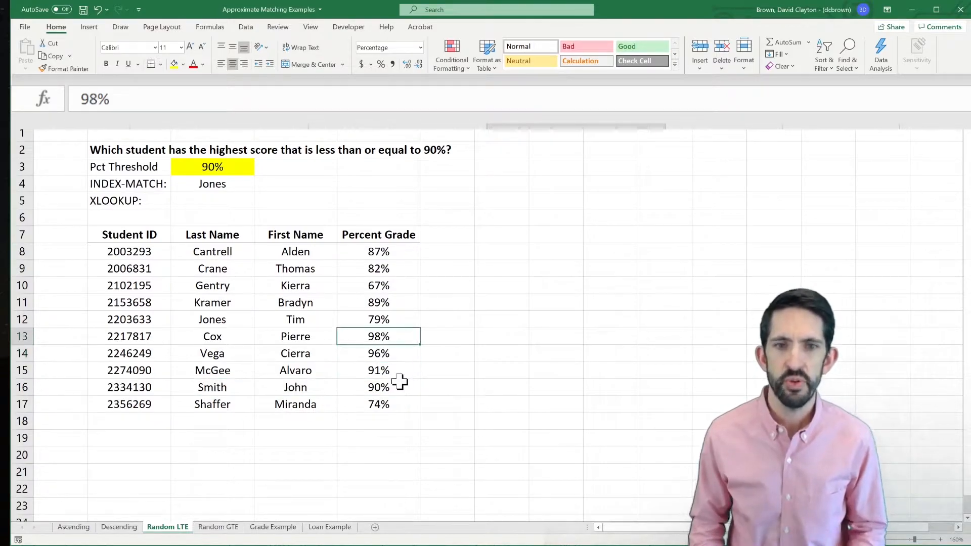
pyautogui.press('Up')
pyautogui.hotkey('shift', 'Left')
pyautogui.hotkey('shift', 'Left')
pyautogui.hotkey('shift', 'Right')
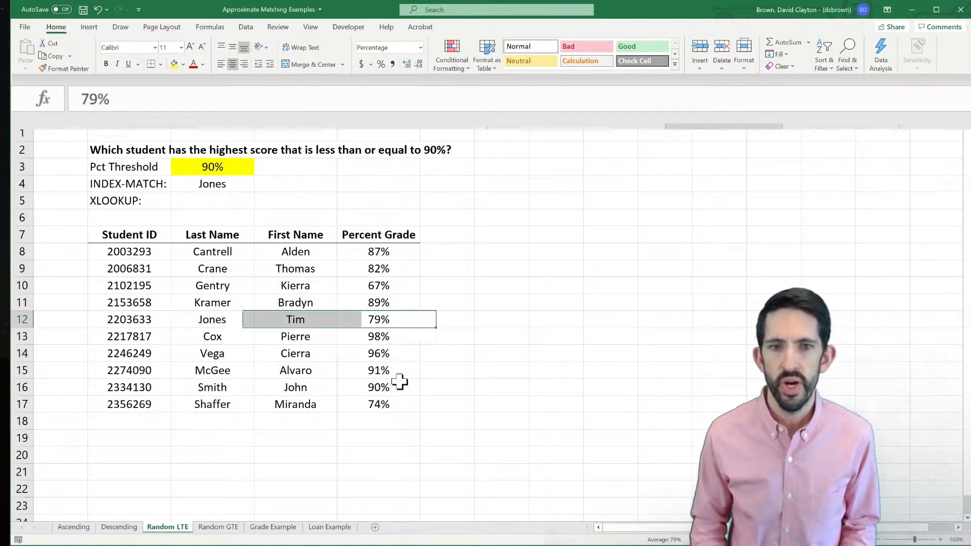
pyautogui.press('Right')
pyautogui.press('Left')
pyautogui.press('Up')
pyautogui.press('Up')
pyautogui.press('Up')
pyautogui.press('Up')
pyautogui.press('Up')
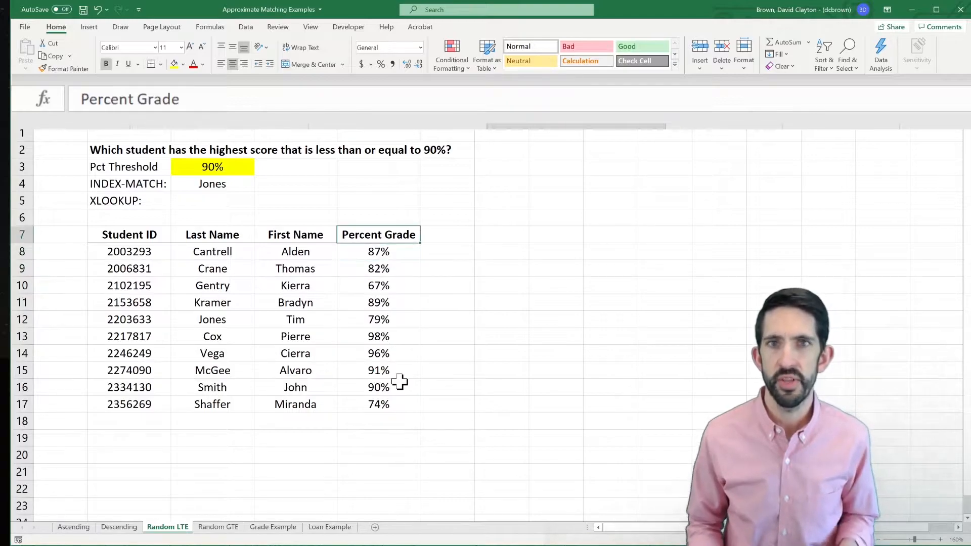
# Trace the Percent Grade column from E8 down to E13 and back to the matched record in row 12
pyautogui.press('Down')
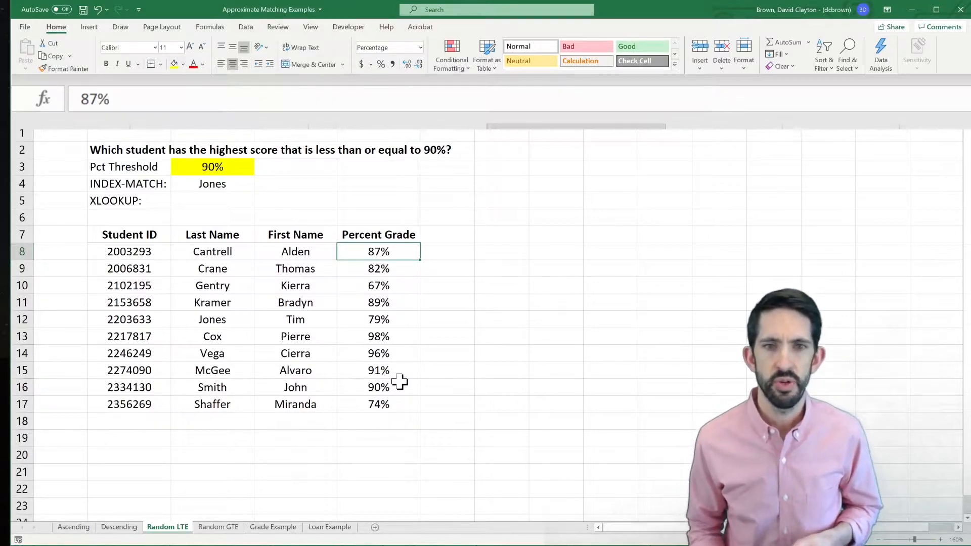
pyautogui.press('Down')
pyautogui.press('Down')
pyautogui.press('Down')
pyautogui.press('Down')
pyautogui.press('Down')
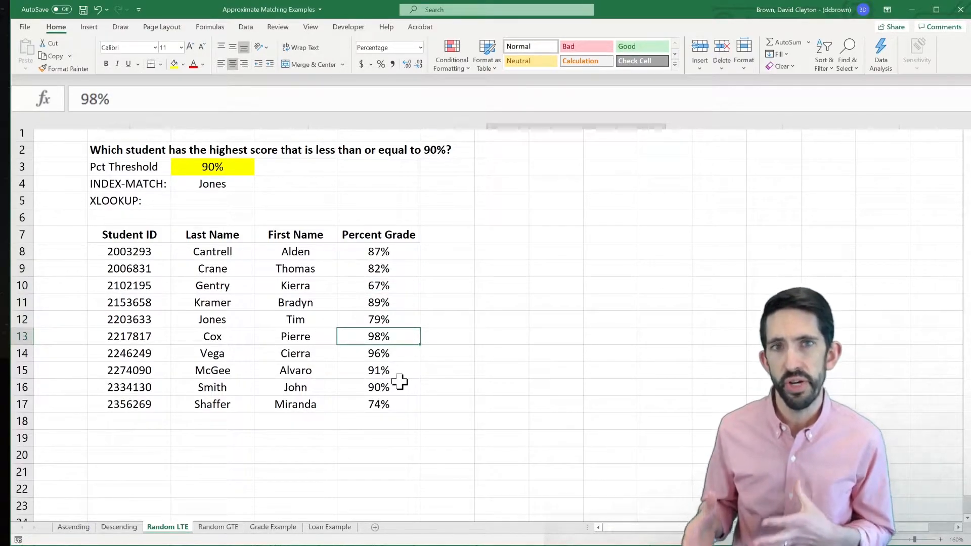
pyautogui.press('Up')
pyautogui.hotkey('shift', 'Left')
pyautogui.hotkey('shift', 'Left')
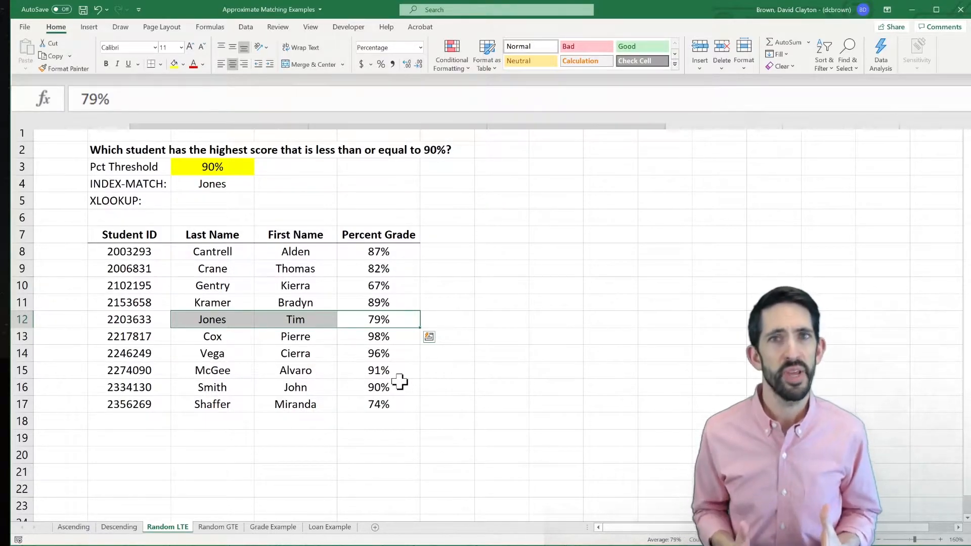
# Start an XLOOKUP formula in C5 with the threshold $C$3 as its absolute lookup value
pyautogui.hotkey('ctrl', 'Up')
pyautogui.hotkey('ctrl', 'Left')
pyautogui.press('Right')
pyautogui.press('Up')
pyautogui.press('Up')
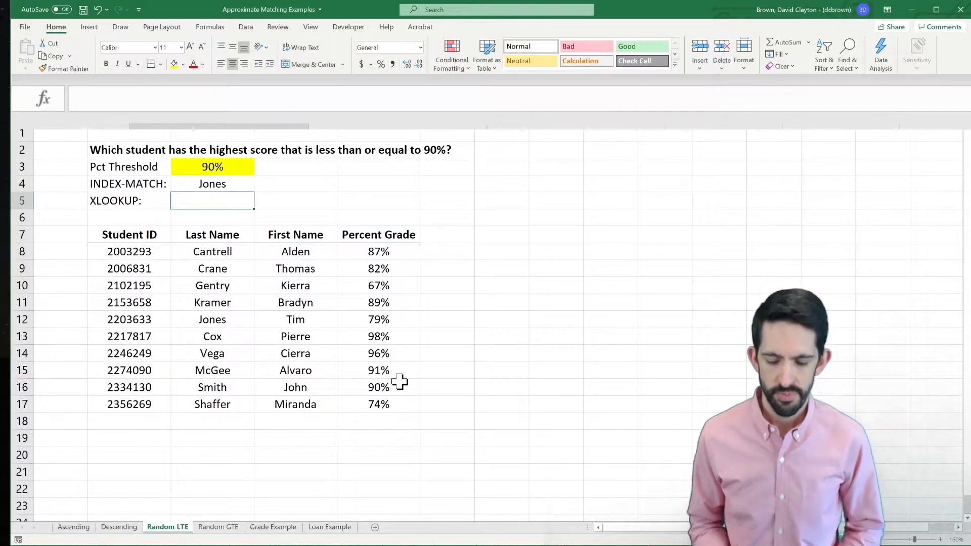
pyautogui.write('=xlookup')
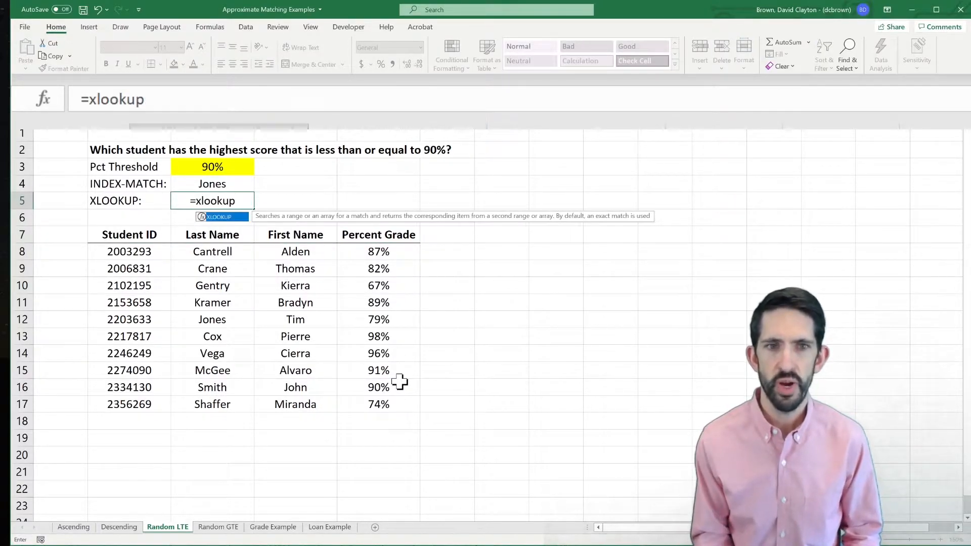
pyautogui.write('(')
pyautogui.press('Up')
pyautogui.press('Up')
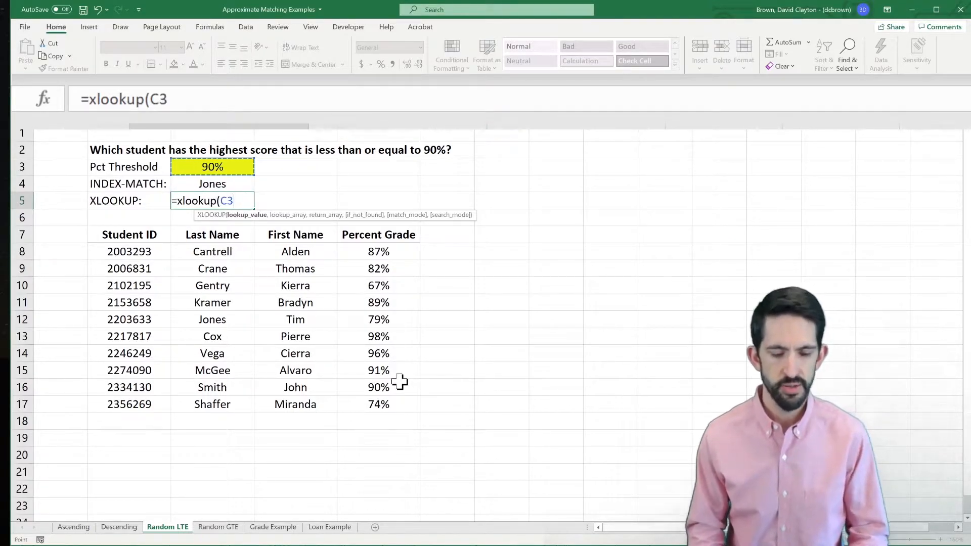
pyautogui.press('F4')
pyautogui.write(',')
# Set the XLOOKUP lookup array to the absolute last-name range $C$8:$C$17
pyautogui.press('Down')
pyautogui.press('Down')
pyautogui.press('Down')
pyautogui.hotkey('ctrl', 'shift', 'Down')
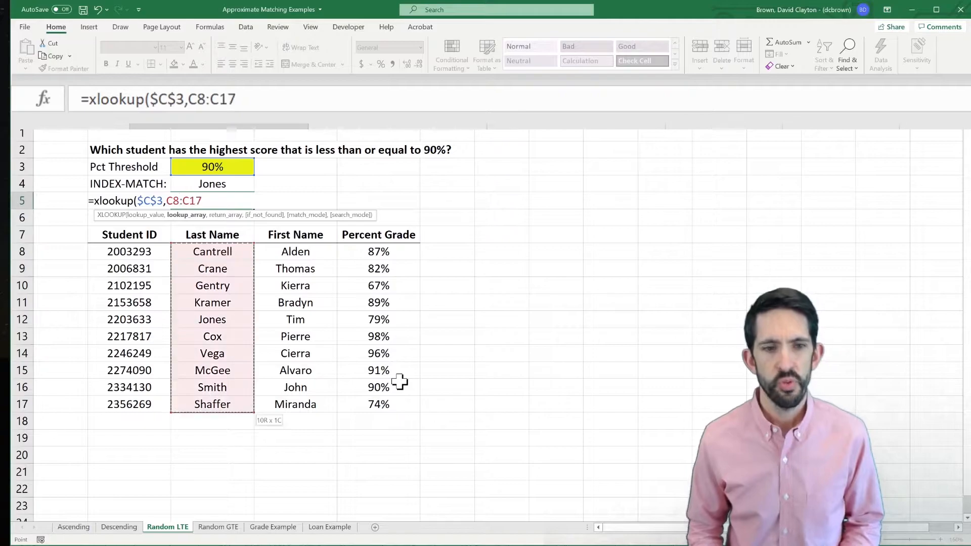
pyautogui.press('F4')
pyautogui.write(',')
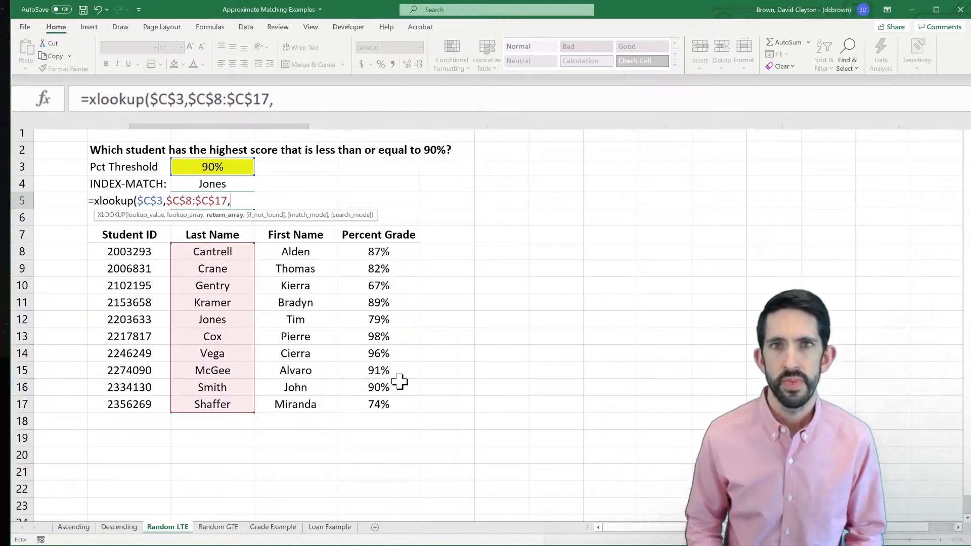
# Set the XLOOKUP return array to the absolute Percent Grade range $E$8:$E$17
pyautogui.press('Right')
pyautogui.press('Right')
pyautogui.press('Down')
pyautogui.press('Down')
pyautogui.press('Down')
pyautogui.hotkey('ctrl', 'shift', 'Down')
pyautogui.press('F4')
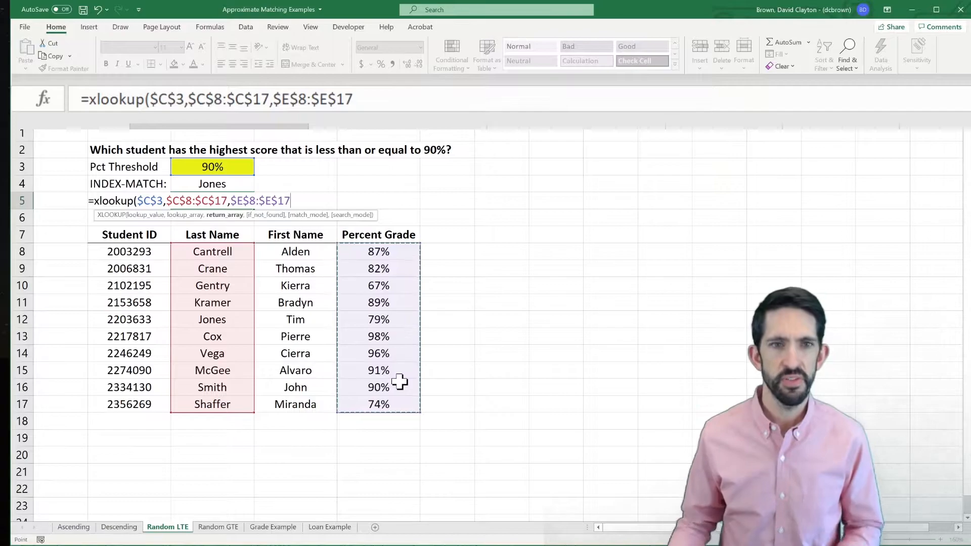
# Correct the XLOOKUP lookup array to the Percent Grade range $e$8:$e$17
pyautogui.click(205, 99)
pyautogui.press('BackSpace')
pyautogui.write('e')
pyautogui.press('Right')
pyautogui.press('Right')
pyautogui.press('Right')
pyautogui.press('Right')
pyautogui.press('Right')
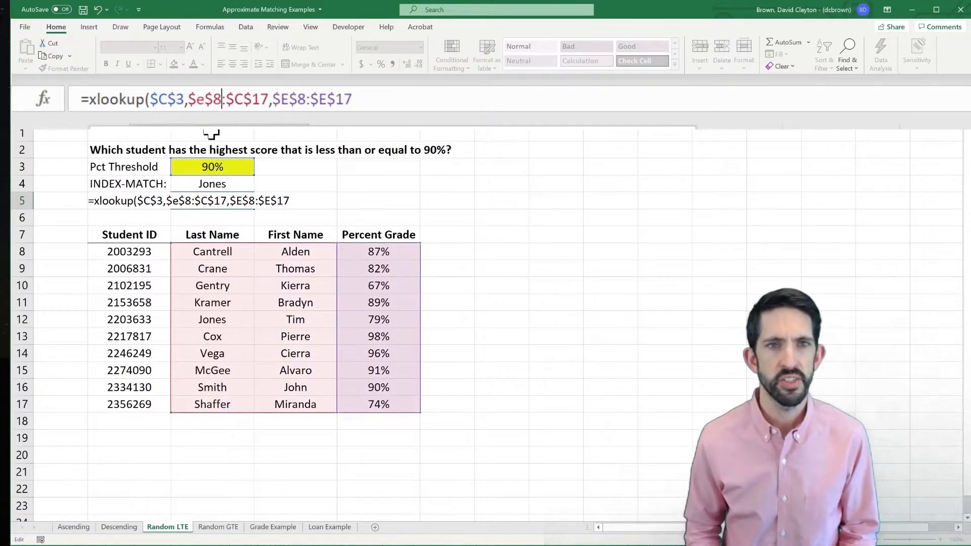
pyautogui.press('BackSpace')
pyautogui.write('e')
pyautogui.press('Right')
pyautogui.press('Right')
pyautogui.press('Right')
pyautogui.press('Right')
pyautogui.press('Right')
pyautogui.press('Right')
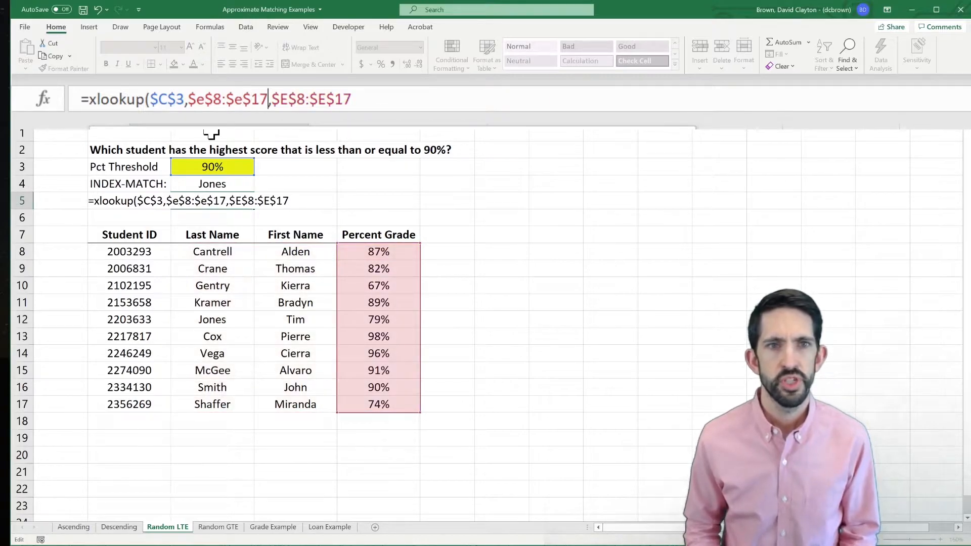
# Correct the XLOOKUP return array to the last-name range $c$8:$c$17
pyautogui.press('BackSpace')
pyautogui.write('c')
pyautogui.press('Right')
pyautogui.press('Right')
pyautogui.press('Right')
pyautogui.press('Right')
pyautogui.press('Right')
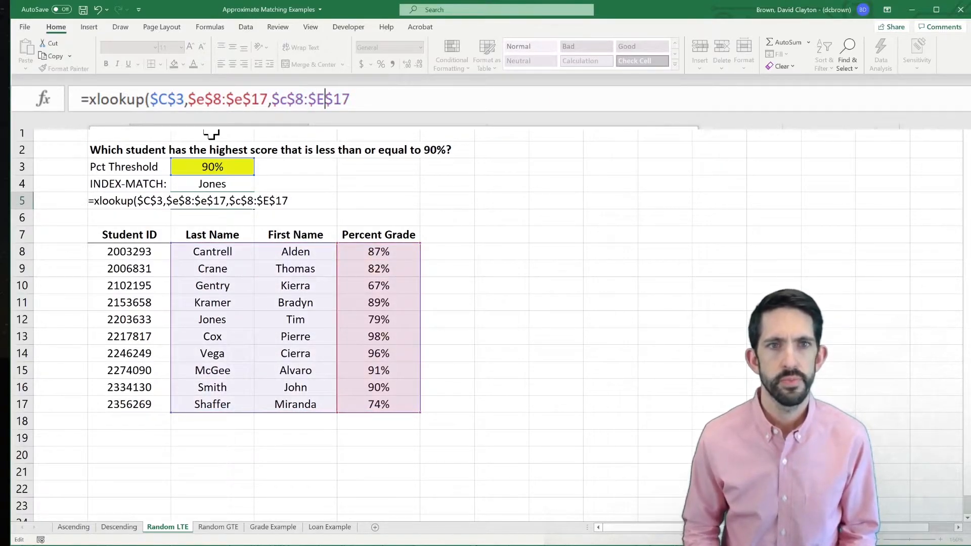
pyautogui.press('BackSpace')
pyautogui.write('c')
pyautogui.press('Right')
pyautogui.press('Right')
pyautogui.press('Right')
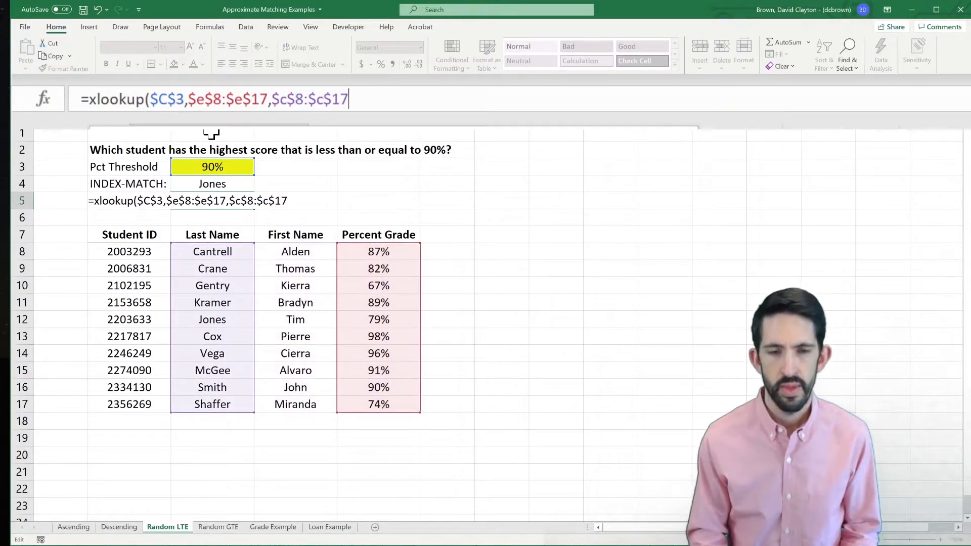
# Complete the XLOOKUP formula with an empty if-not-found argument and match mode -1 for exact match or next smaller item
pyautogui.write(')')
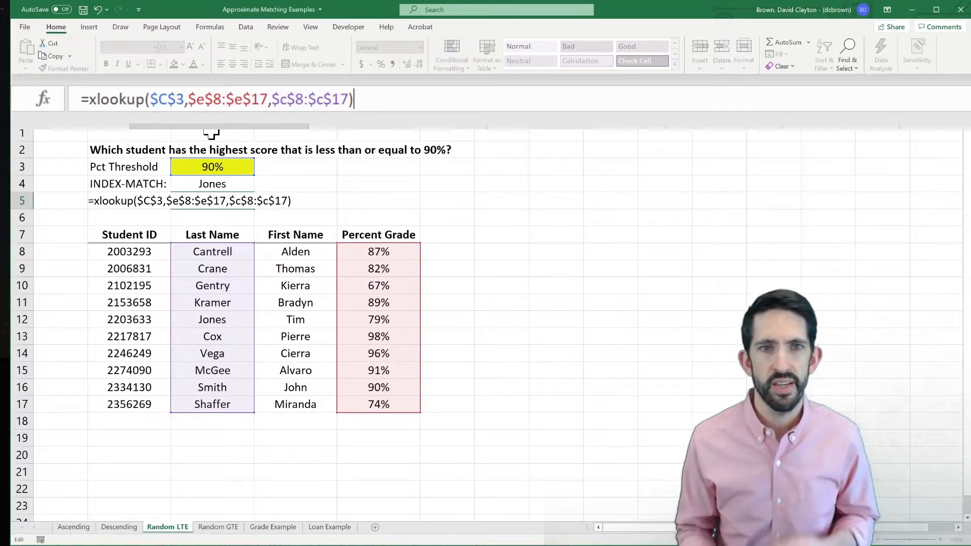
pyautogui.press('BackSpace')
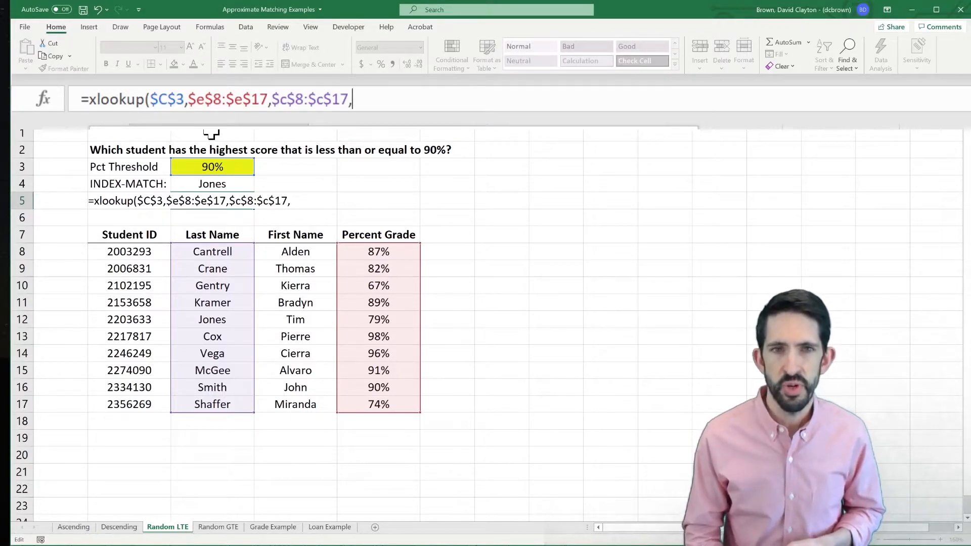
pyautogui.write(',')
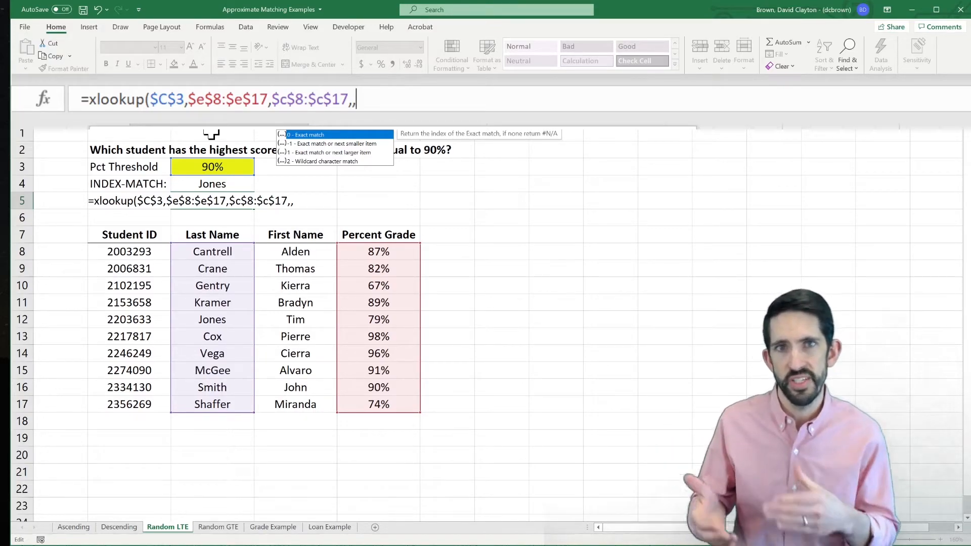
pyautogui.write('-1')
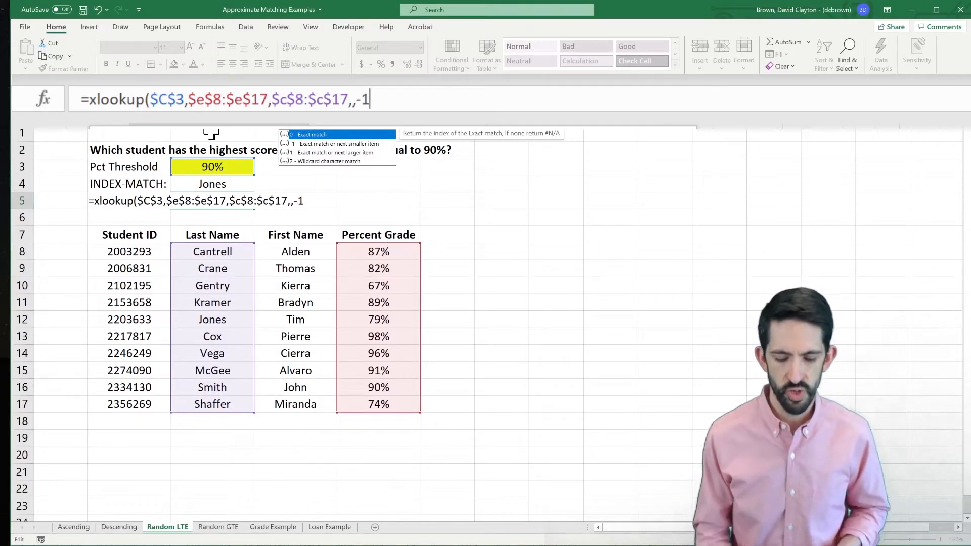
pyautogui.write(')')
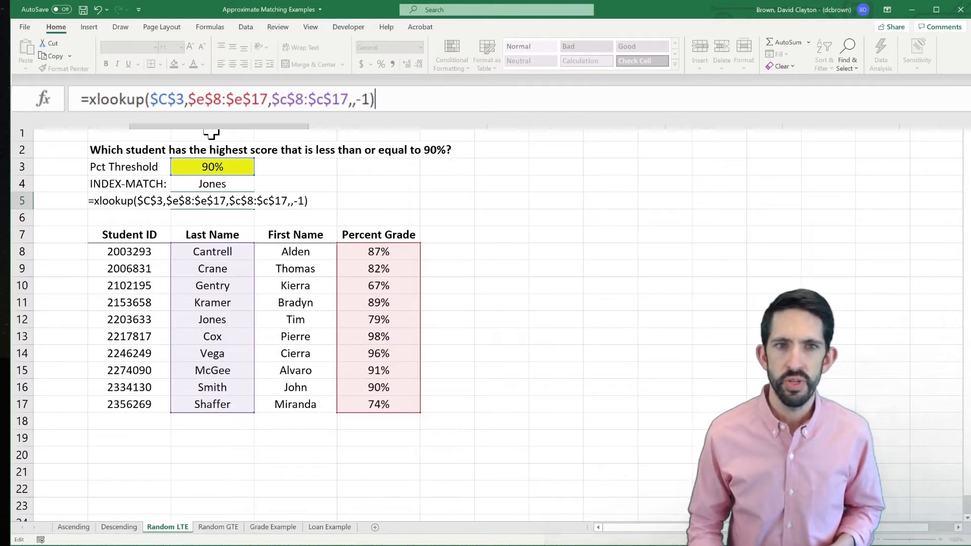
pyautogui.press('Return')
pyautogui.press('Up')
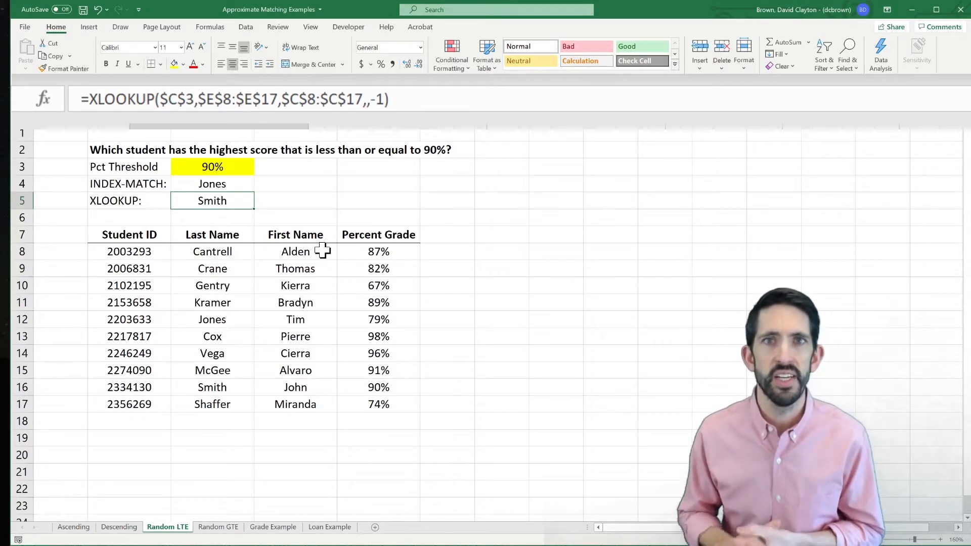
# Examine the row 16 student record from last name through Percent Grade against the XLOOKUP result
pyautogui.click(228, 388)
pyautogui.moveTo(228, 387); pyautogui.dragTo(365, 375)
pyautogui.moveTo(230, 387); pyautogui.dragTo(365, 389)
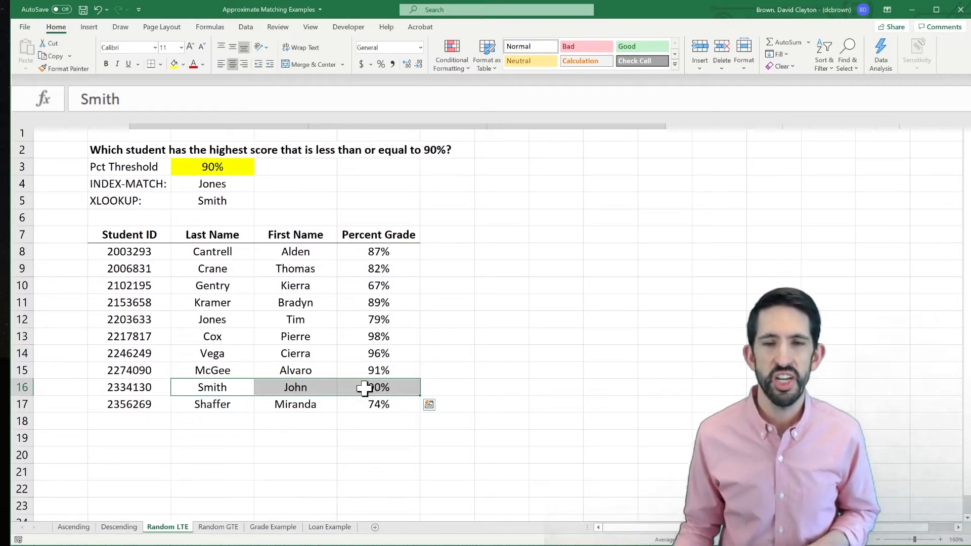
pyautogui.click(364, 388)
# Set the Pct Threshold to 80% and compare both lookup results with the student record in row 12
pyautogui.click(213, 167)
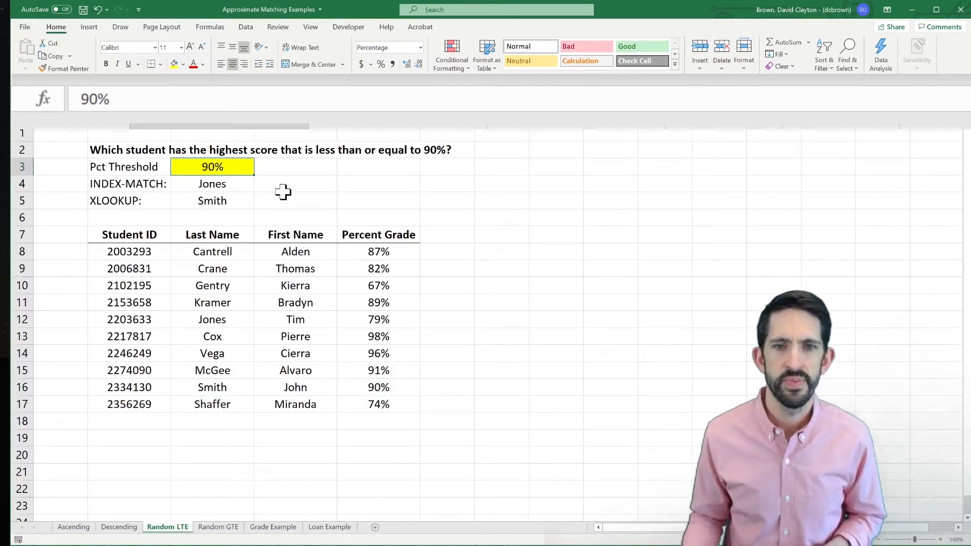
pyautogui.write('80')
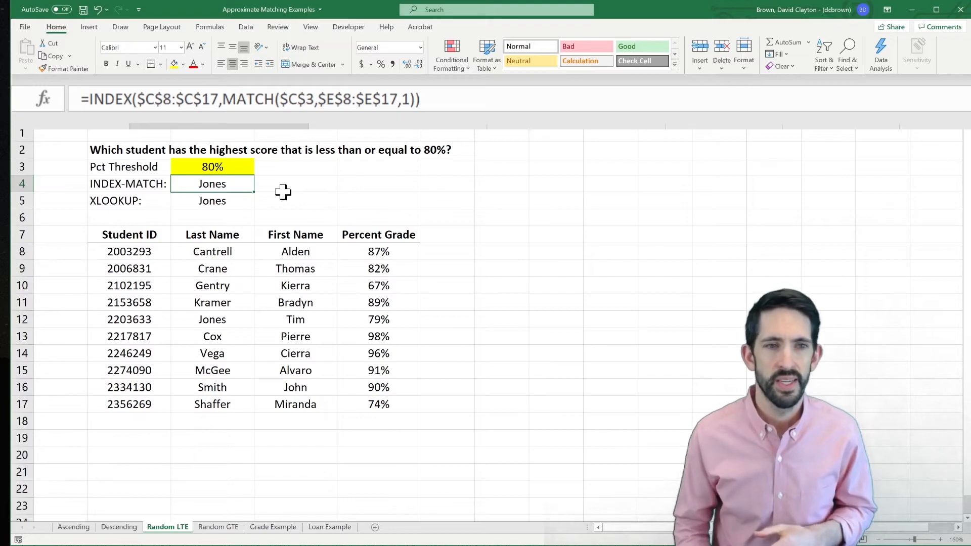
pyautogui.press('Down')
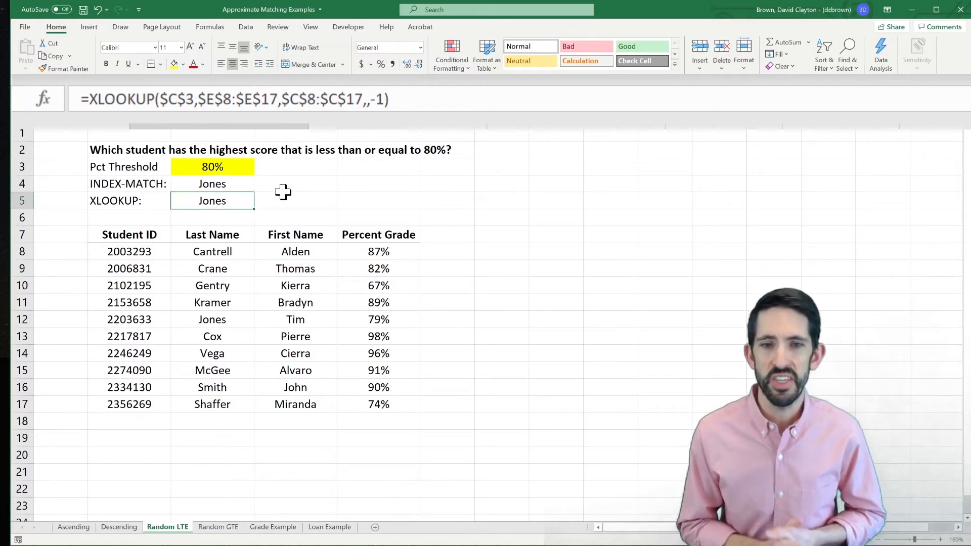
pyautogui.moveTo(215, 317); pyautogui.dragTo(372, 312)
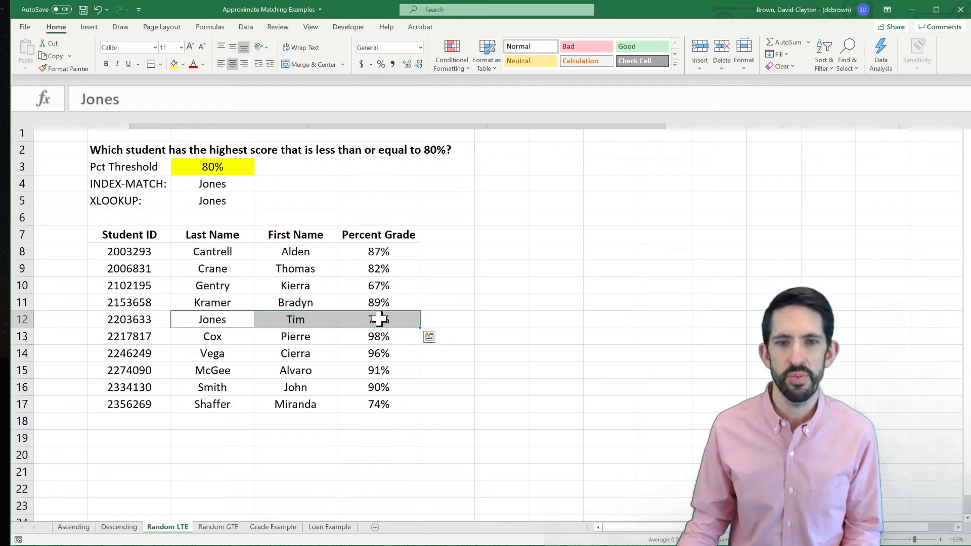
# Set the Pct Threshold in C3 to 85% and inspect the INDEX-MATCH result cell
pyautogui.click(230, 171)
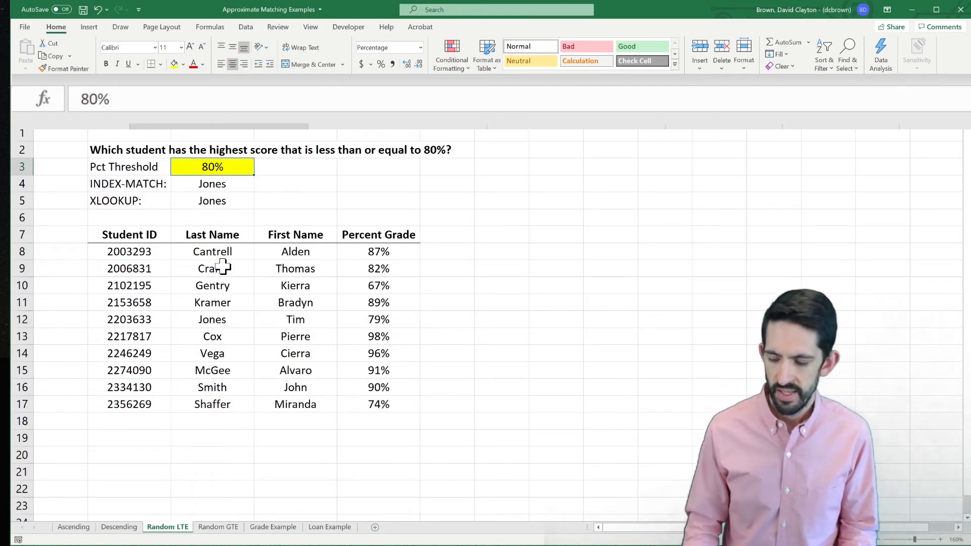
pyautogui.write('85')
pyautogui.press('Return')
pyautogui.press('Up')
pyautogui.press('Down')
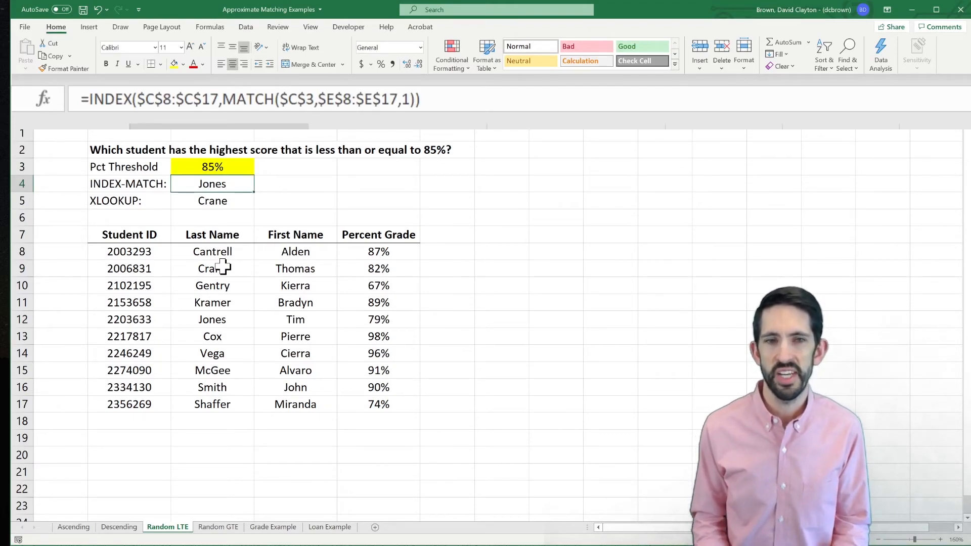
# Check the XLOOKUP result against the row 9 student record, from last name through Percent Grade
pyautogui.press('Down')
pyautogui.press('Down')
pyautogui.press('Down')
pyautogui.press('Down')
pyautogui.press('Down')
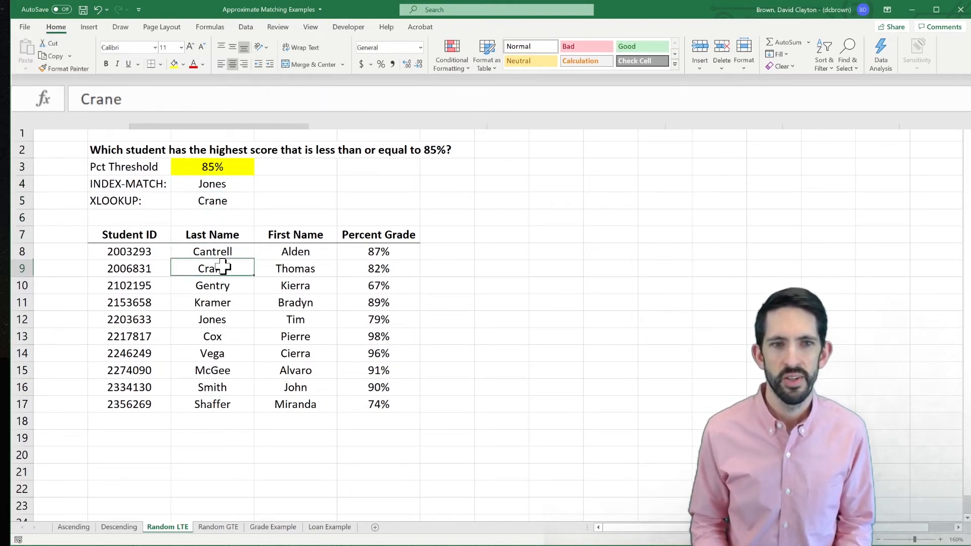
pyautogui.hotkey('shift', 'Right')
pyautogui.hotkey('shift', 'Right')
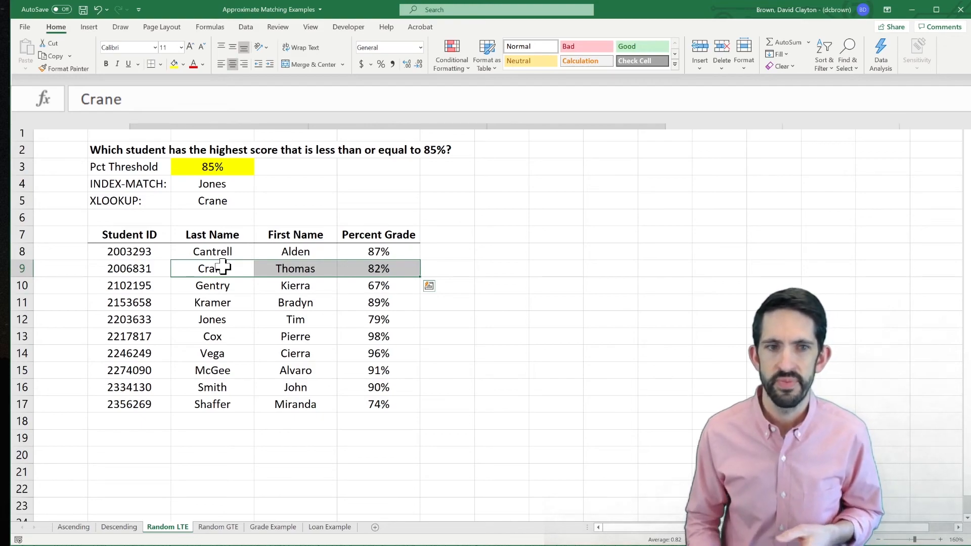
pyautogui.click(224, 267)
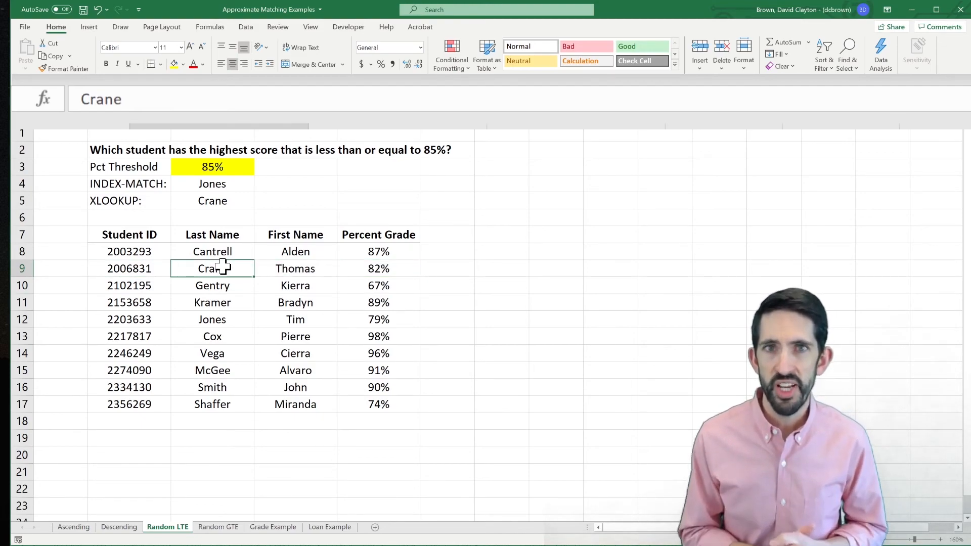